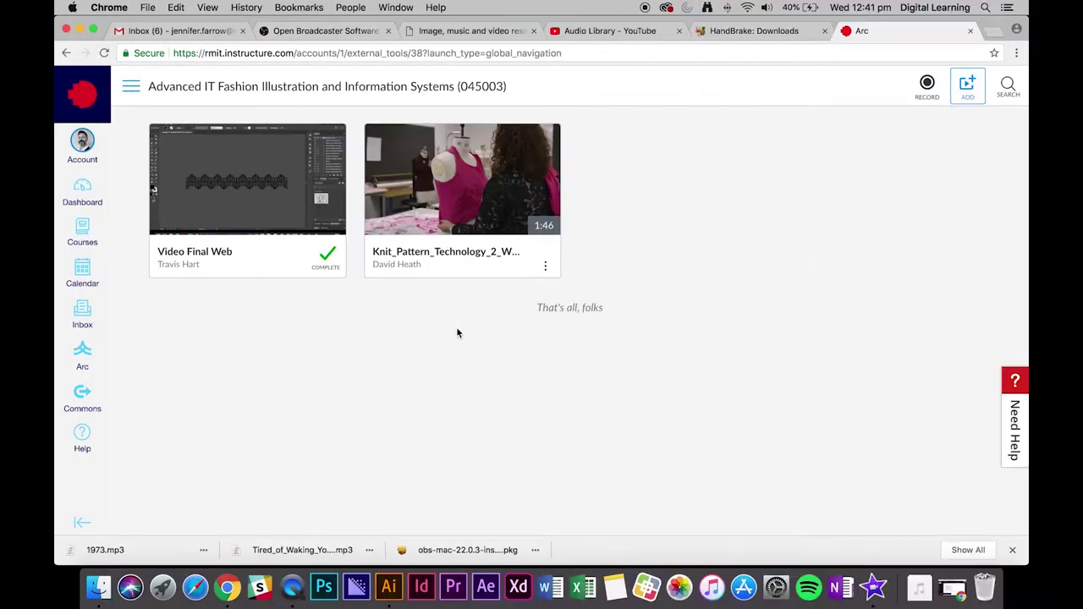
# Open the Video Final Web video from the course collection and display its details.
pyautogui.moveTo(259, 184)
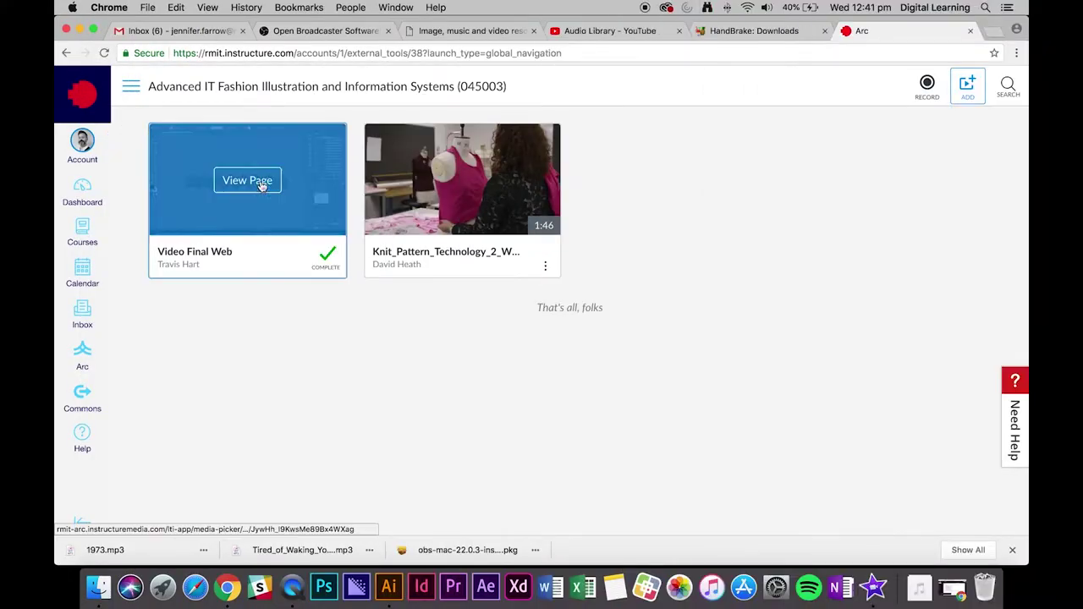
pyautogui.click(241, 208)
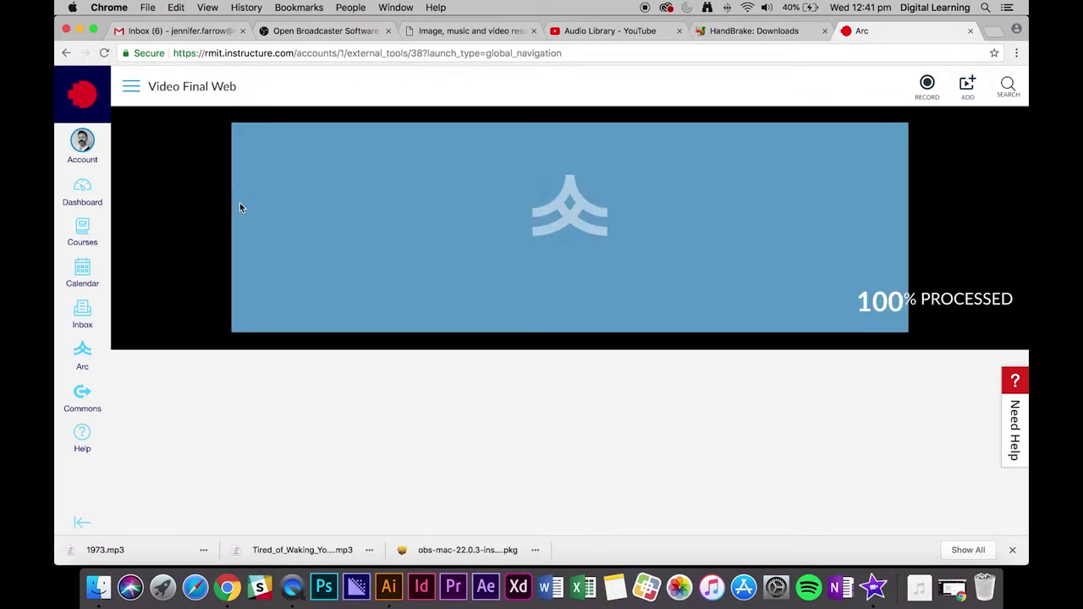
pyautogui.scroll(-2, 388, 474)
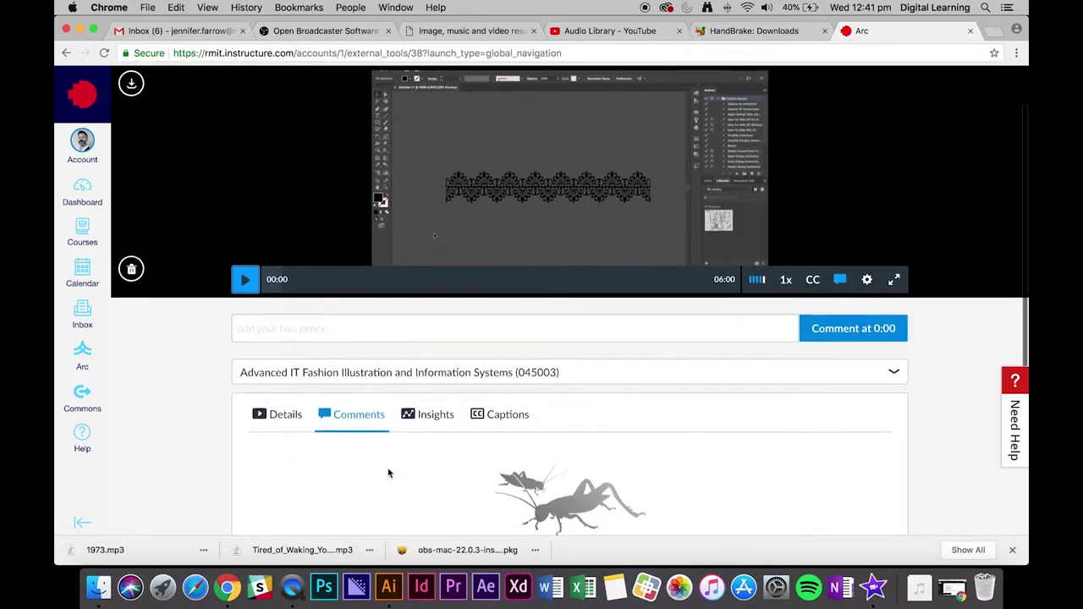
pyautogui.click(272, 405)
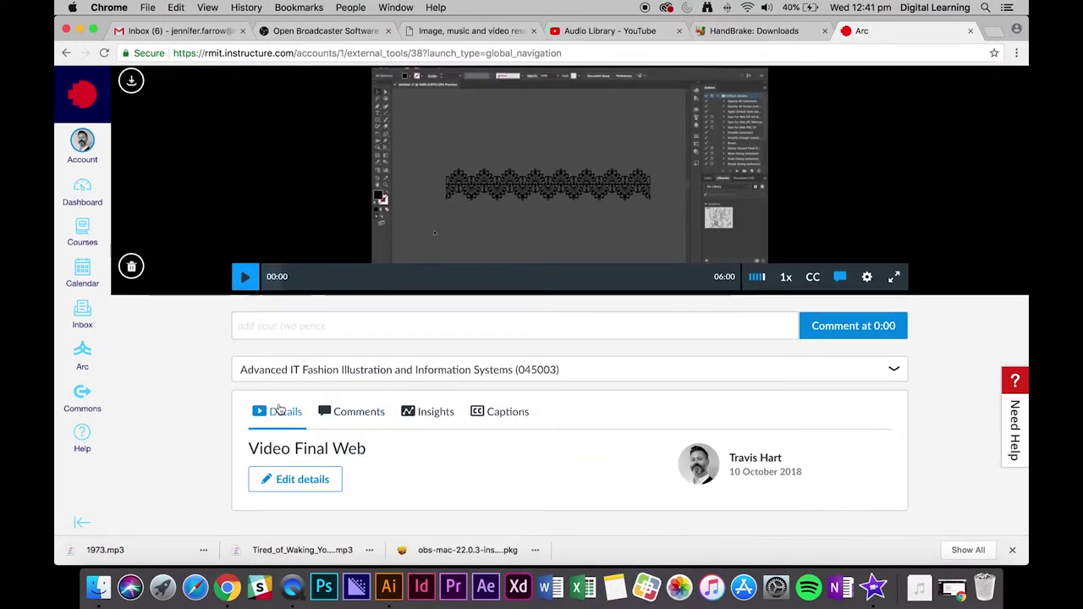
# Rename the video as Lace Trim Brush and save the edited details.
pyautogui.click(286, 484)
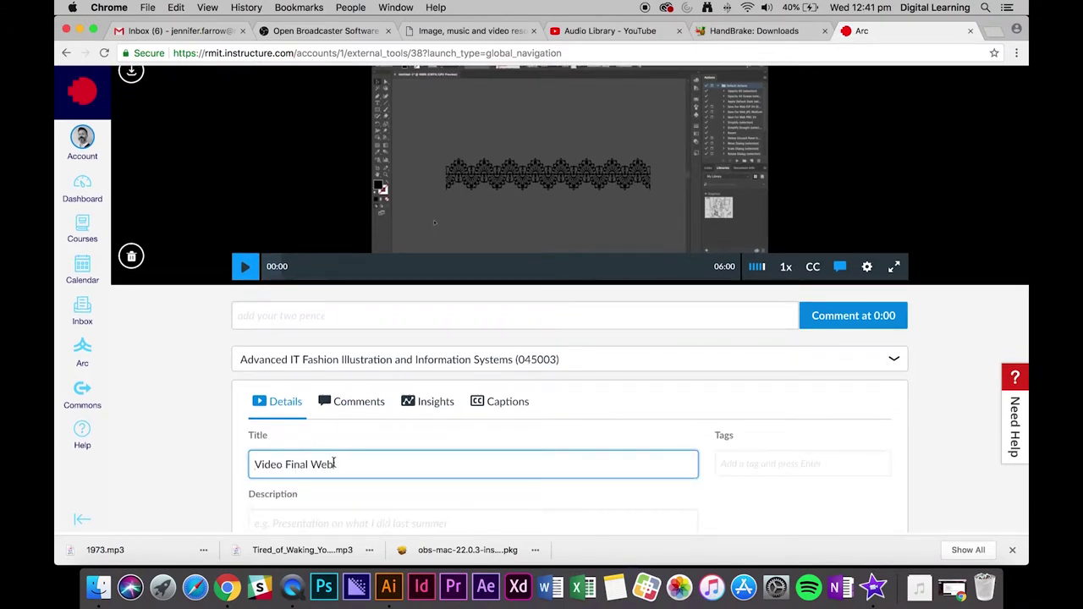
pyautogui.moveTo(337, 464); pyautogui.dragTo(194, 431)
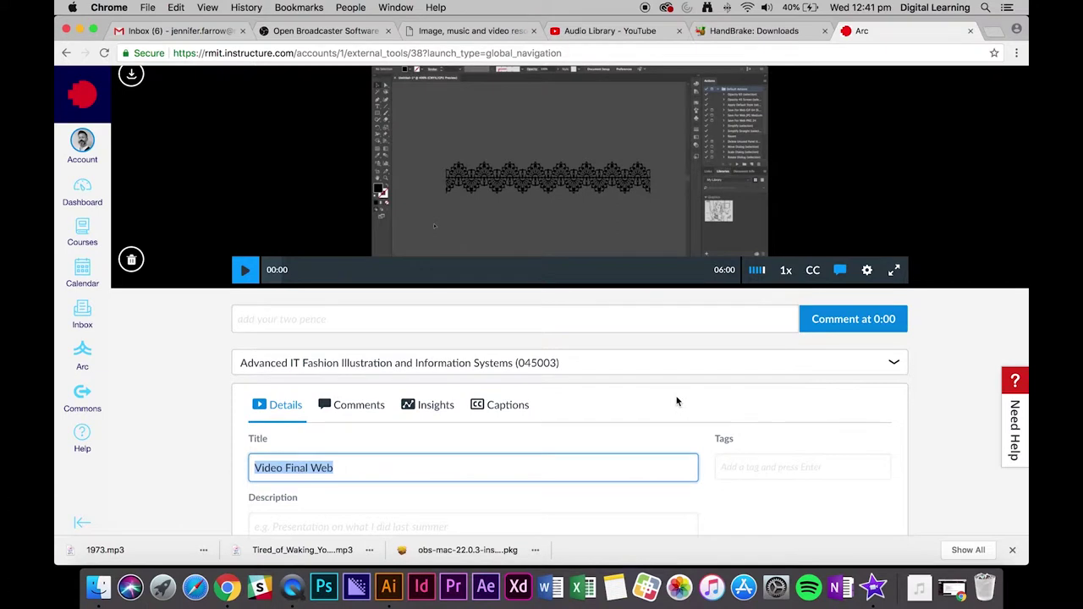
pyautogui.write('L')
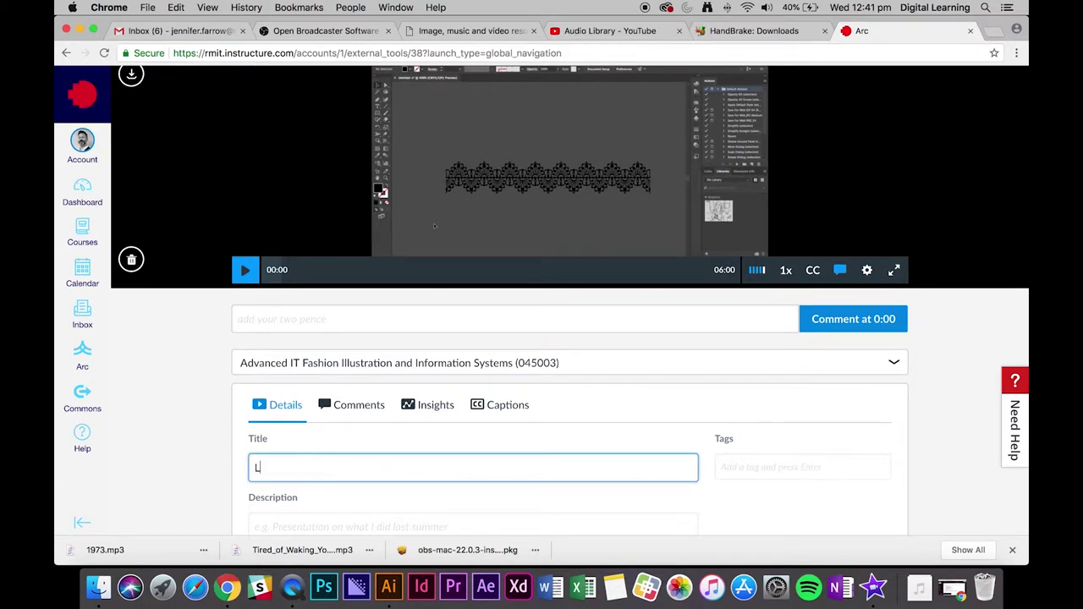
pyautogui.write('ace Trim Brush')
pyautogui.scroll(-2, 749, 385)
pyautogui.click(674, 491)
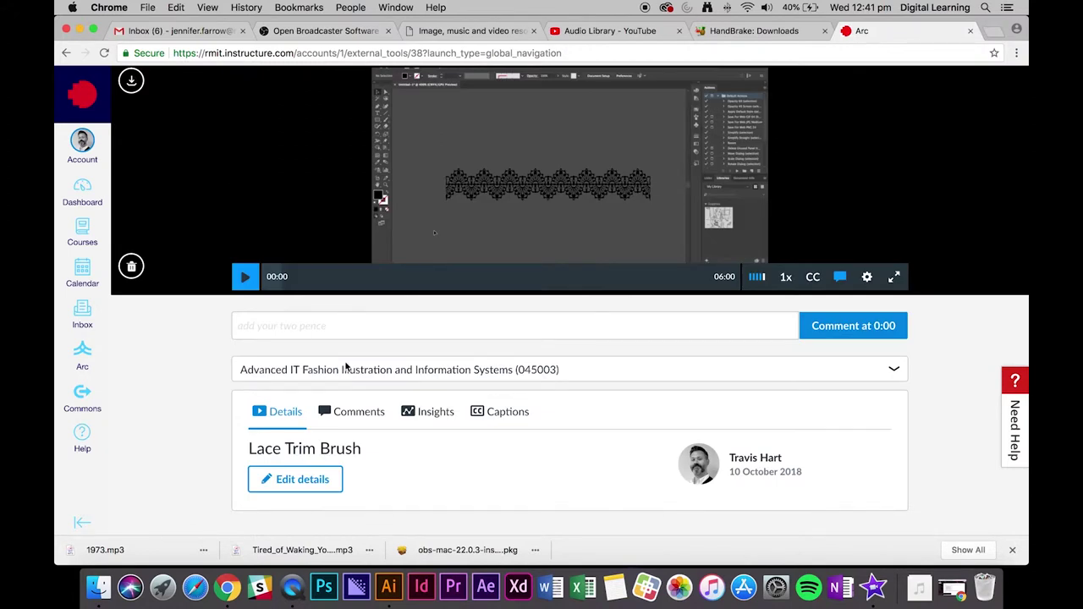
# Request automatic captions for the video with English (AU) as the spoken language.
pyautogui.click(505, 419)
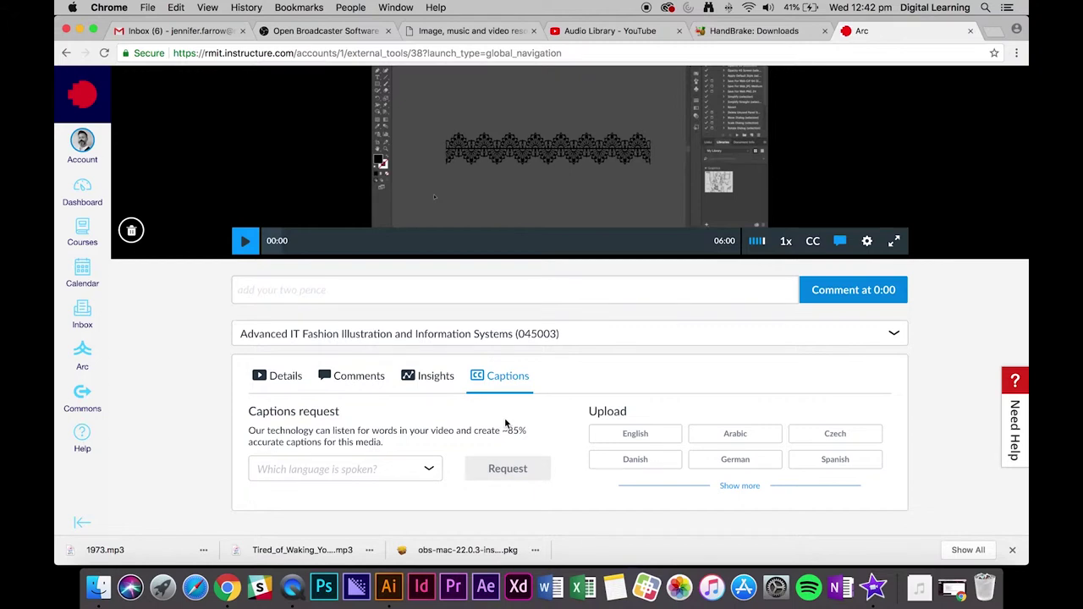
pyautogui.click(430, 471)
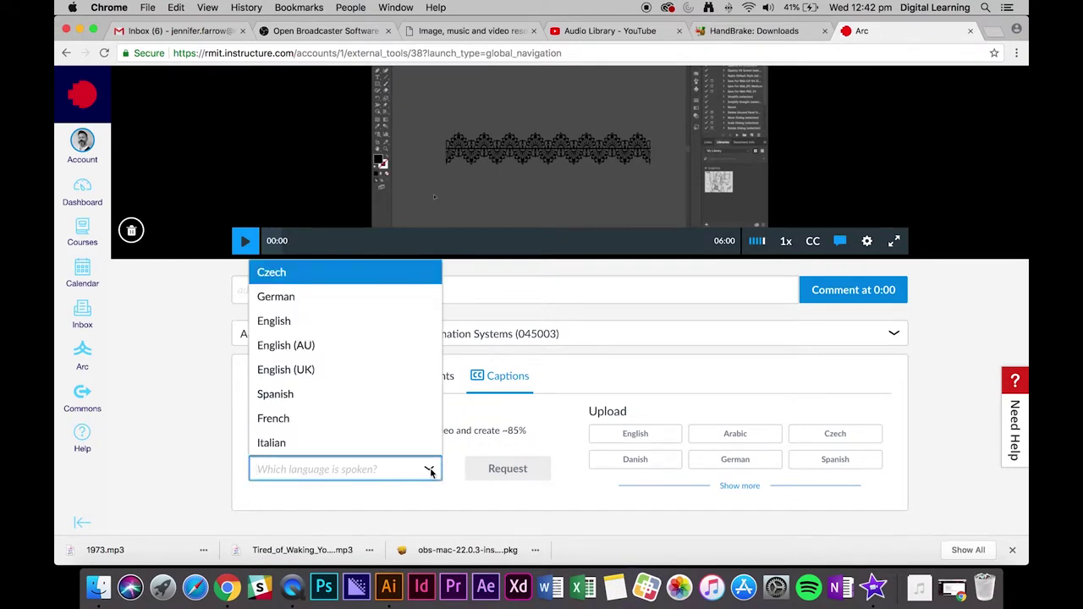
pyautogui.click(421, 347)
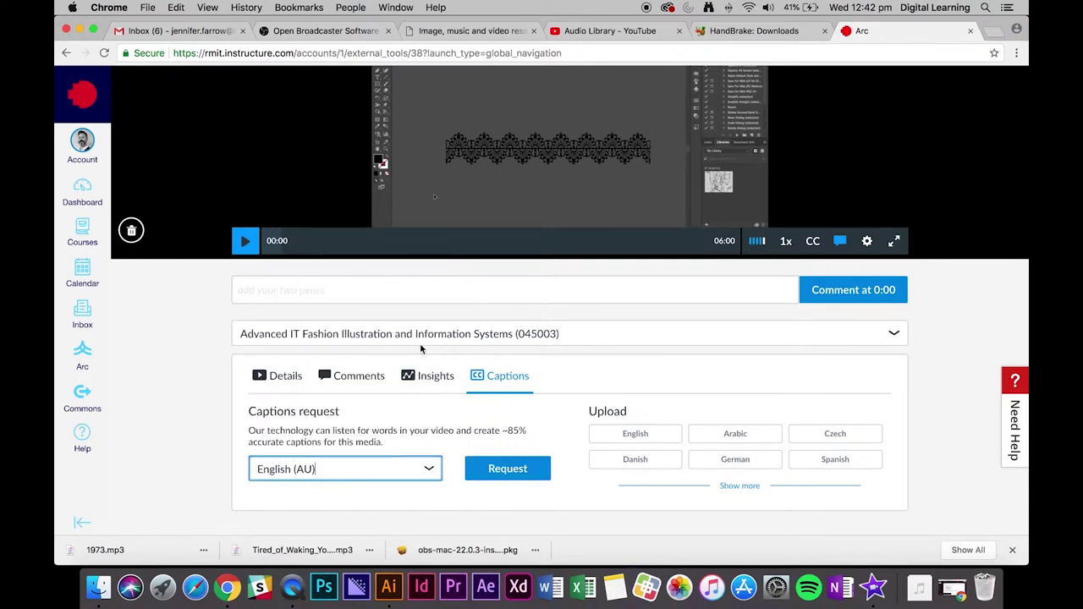
pyautogui.click(494, 469)
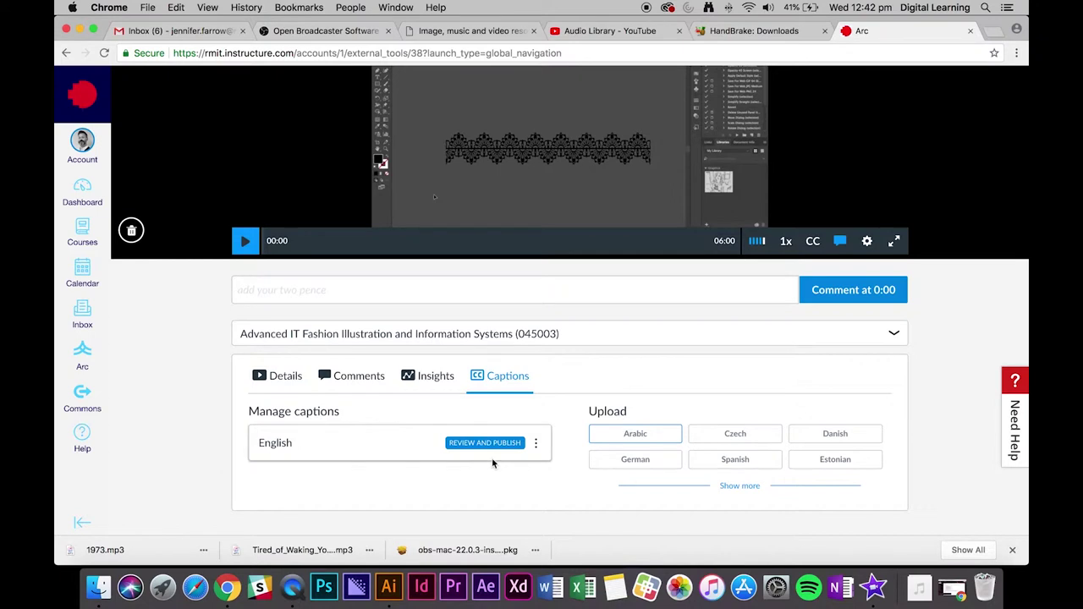
# Open the generated English captions for review and start playing the video alongside them.
pyautogui.click(497, 449)
pyautogui.scroll(-1, 497, 448)
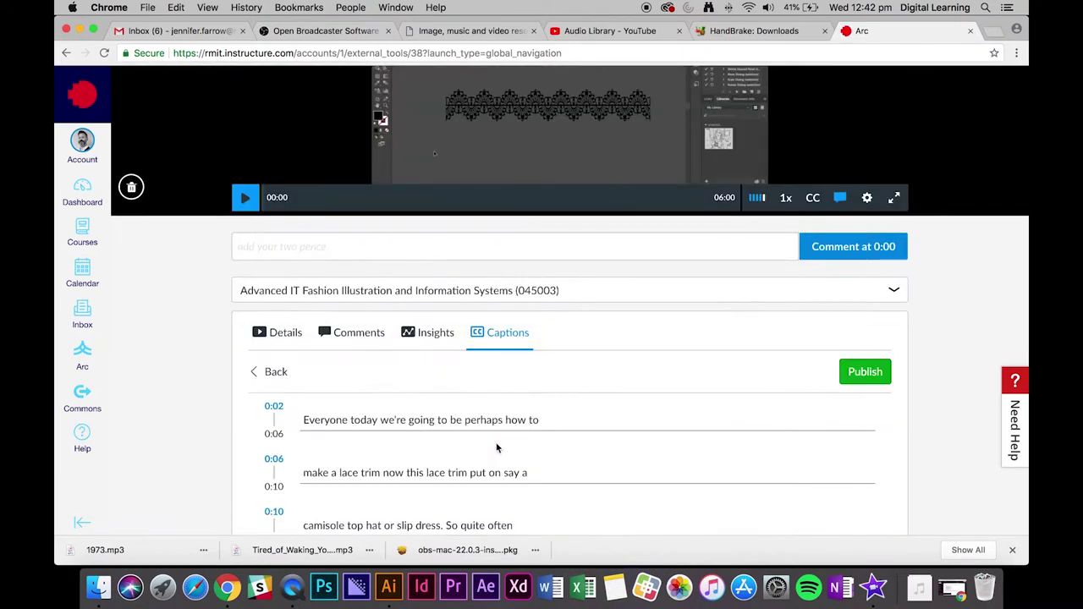
pyautogui.scroll(-1, 497, 448)
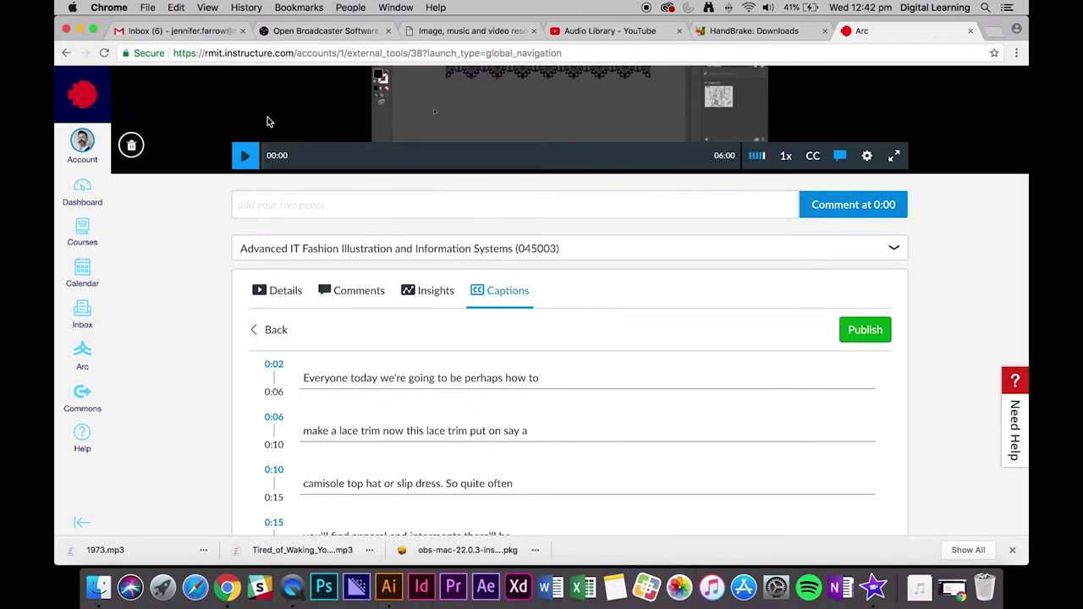
pyautogui.scroll(-1, 266, 123)
pyautogui.click(248, 154)
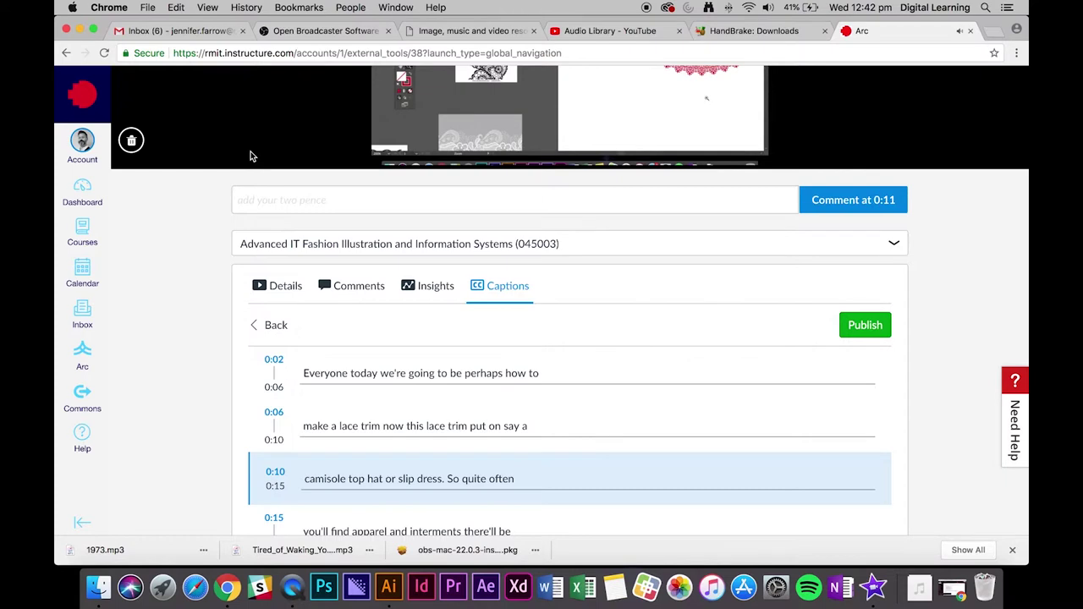
# Replace "take action" with "be time consuming" in the caption that starts at 0:21.
pyautogui.scroll(-3, 251, 156)
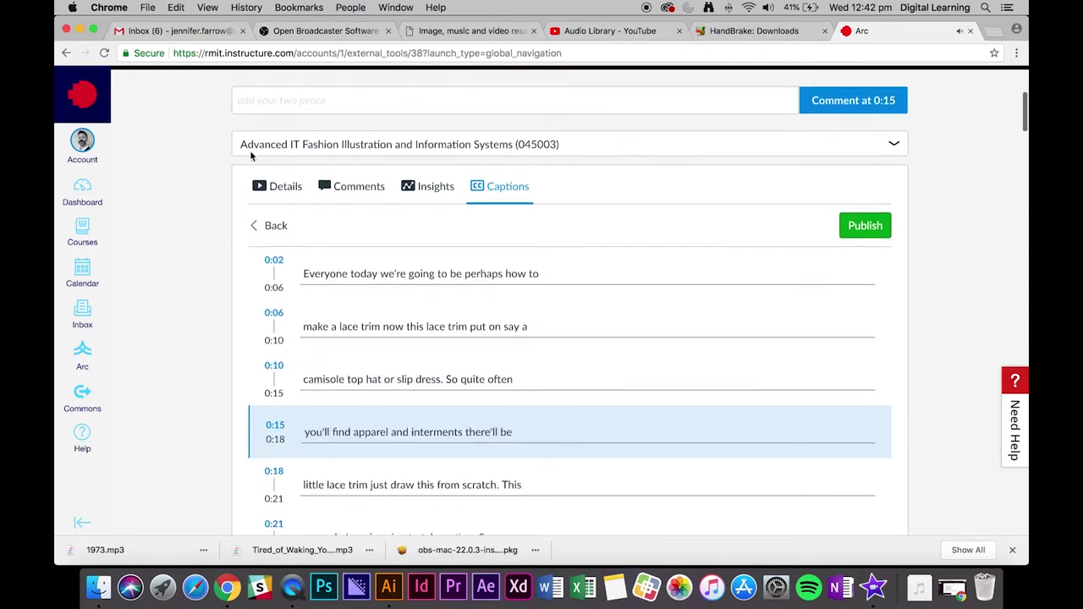
pyautogui.scroll(-3, 251, 156)
pyautogui.scroll(-1, 250, 156)
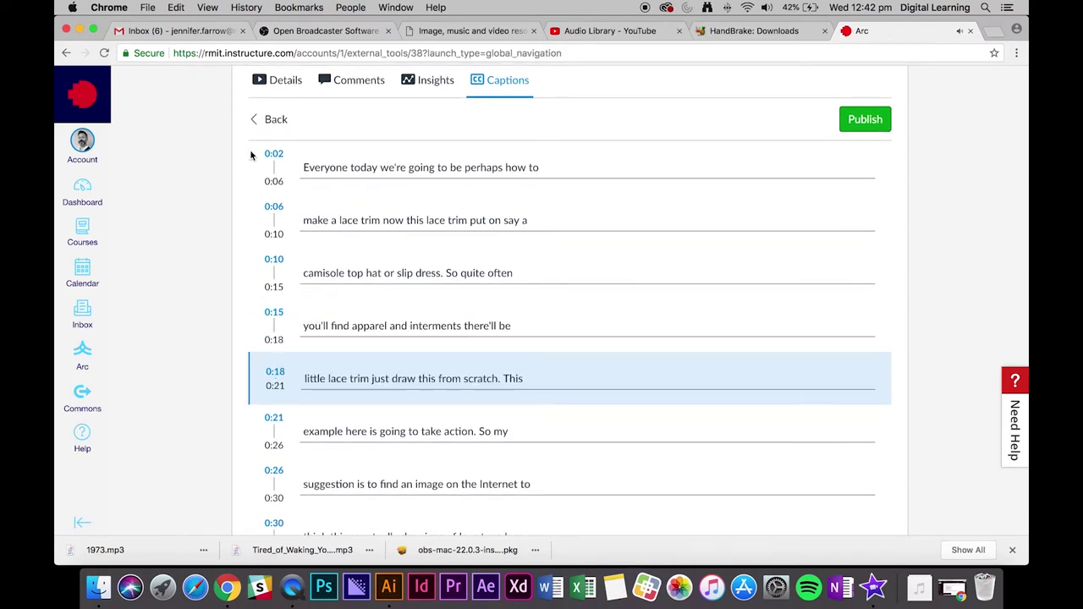
pyautogui.scroll(-4, 250, 156)
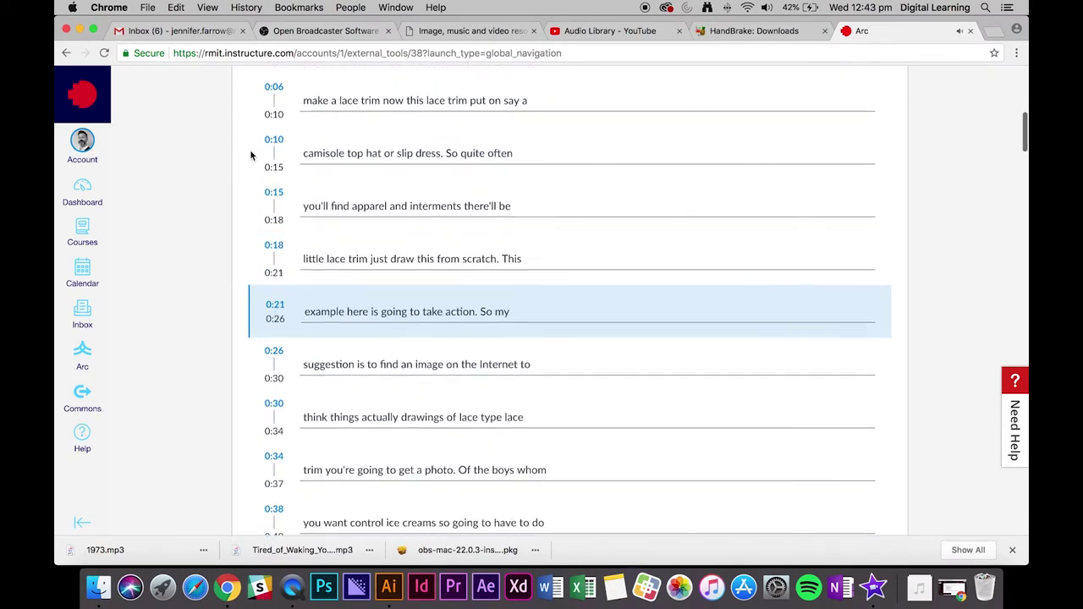
pyautogui.scroll(-2, 250, 155)
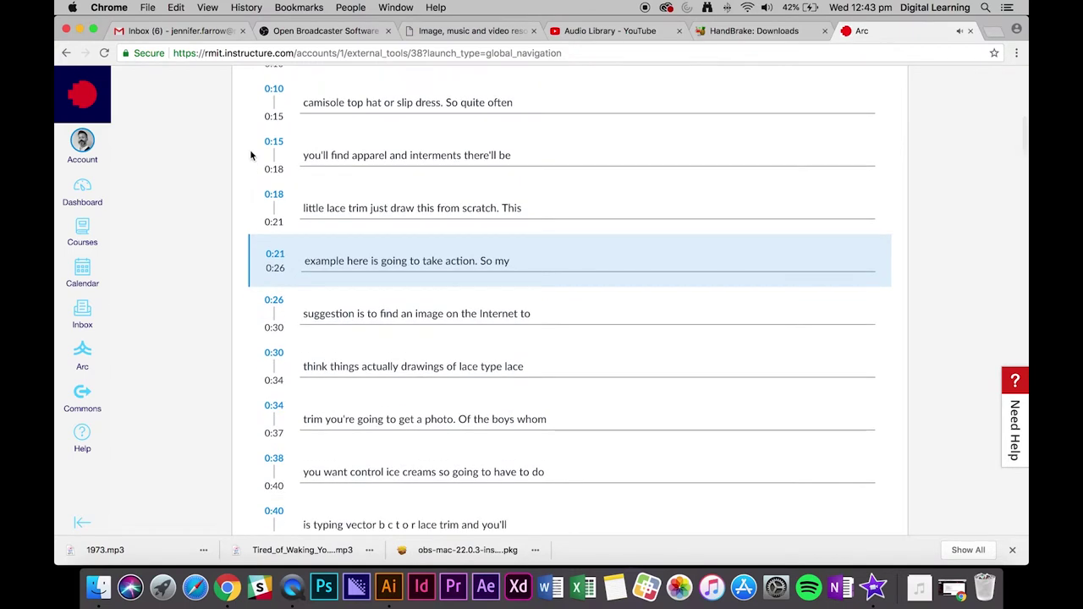
pyautogui.scroll(-1, 251, 156)
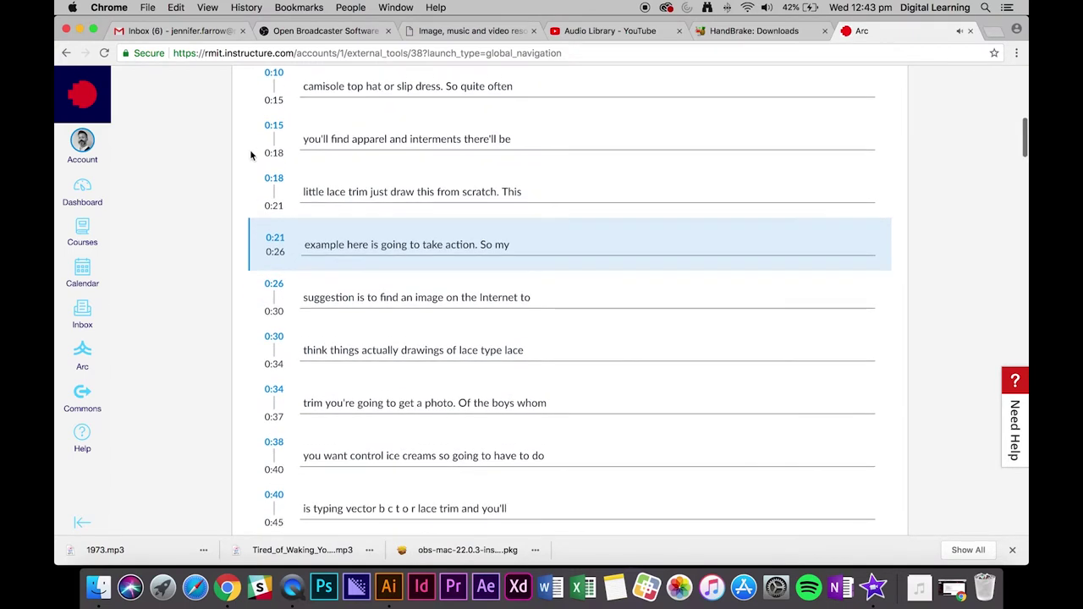
pyautogui.click(444, 242)
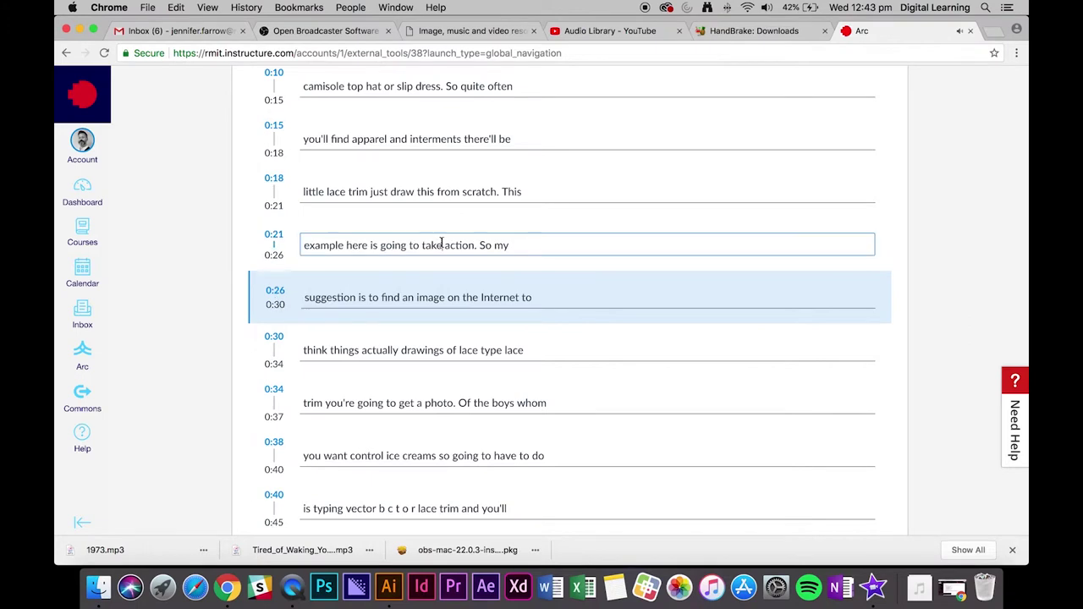
pyautogui.moveTo(423, 245); pyautogui.dragTo(476, 246)
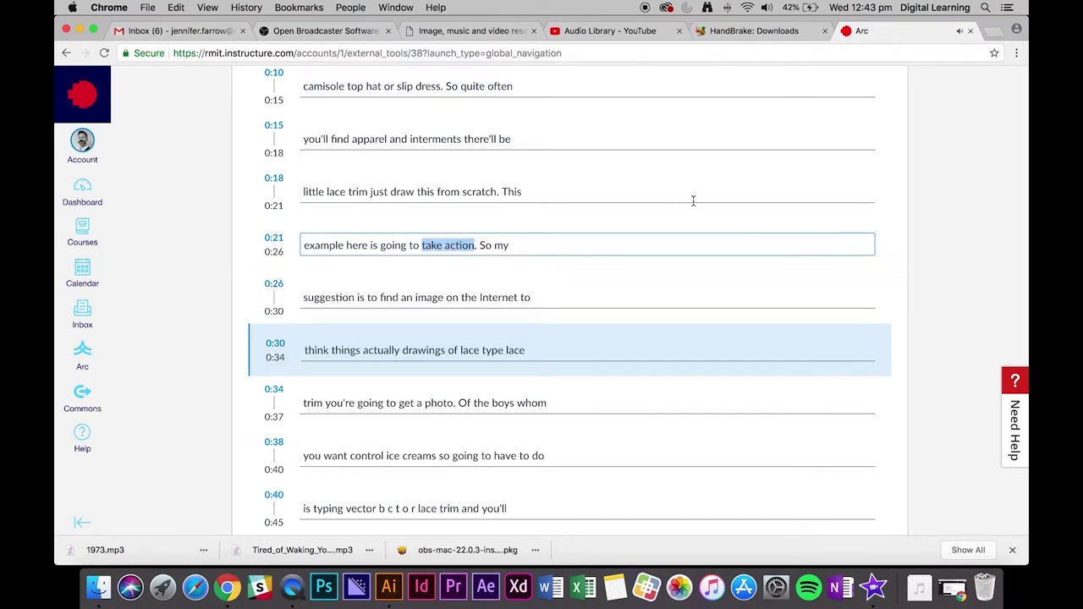
pyautogui.write('to')
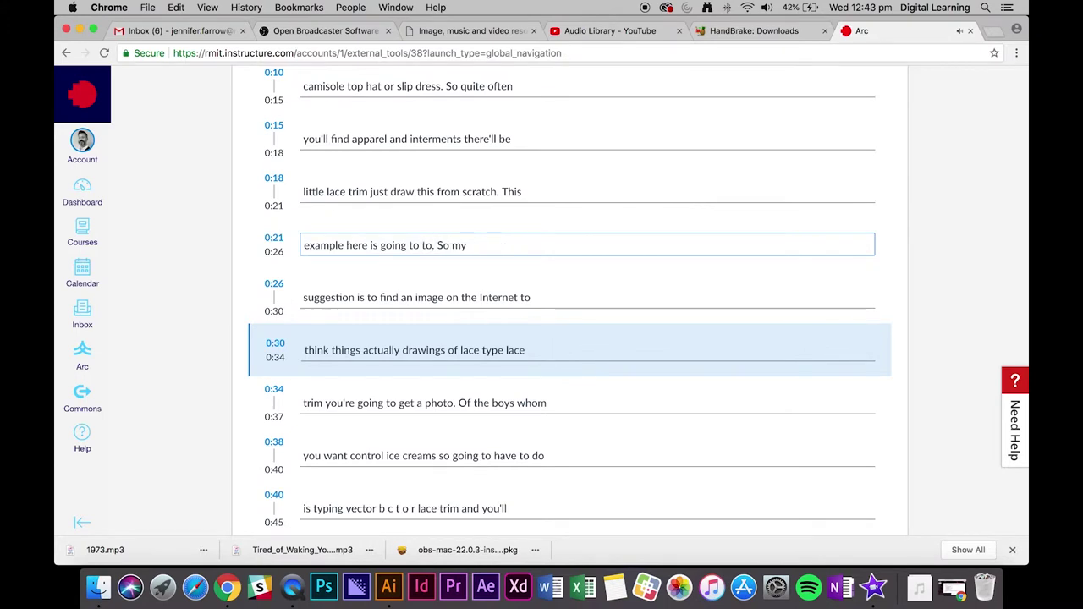
pyautogui.press('BackSpace')
pyautogui.press('BackSpace')
pyautogui.write('be time ')
pyautogui.write('consumi')
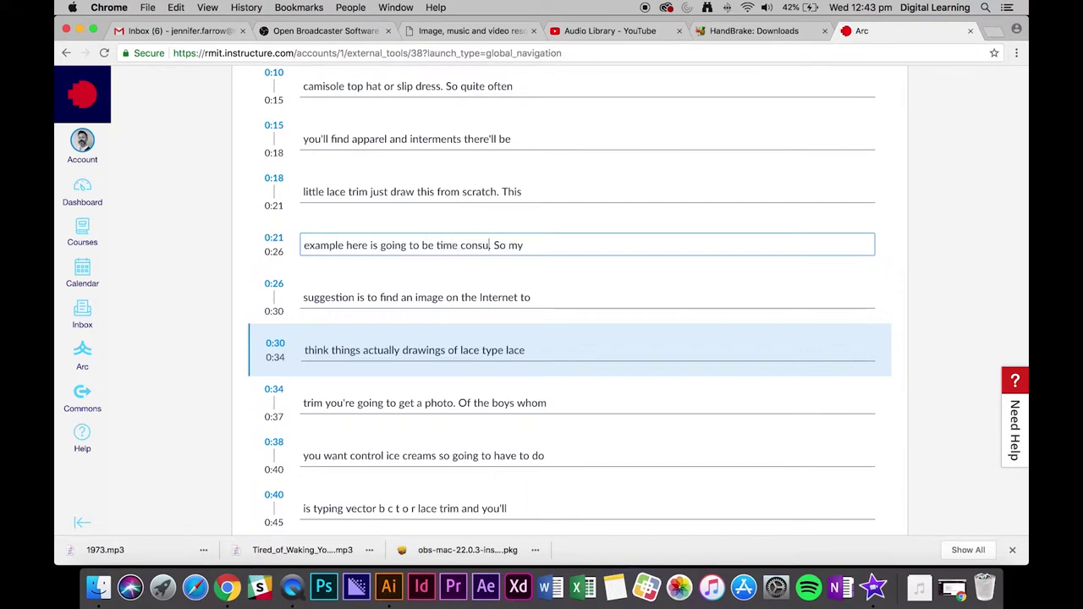
pyautogui.write('ng')
# Check the captions between 0:26 and 0:37 for wording that does not match the narration.
pyautogui.doubleClick(567, 300)
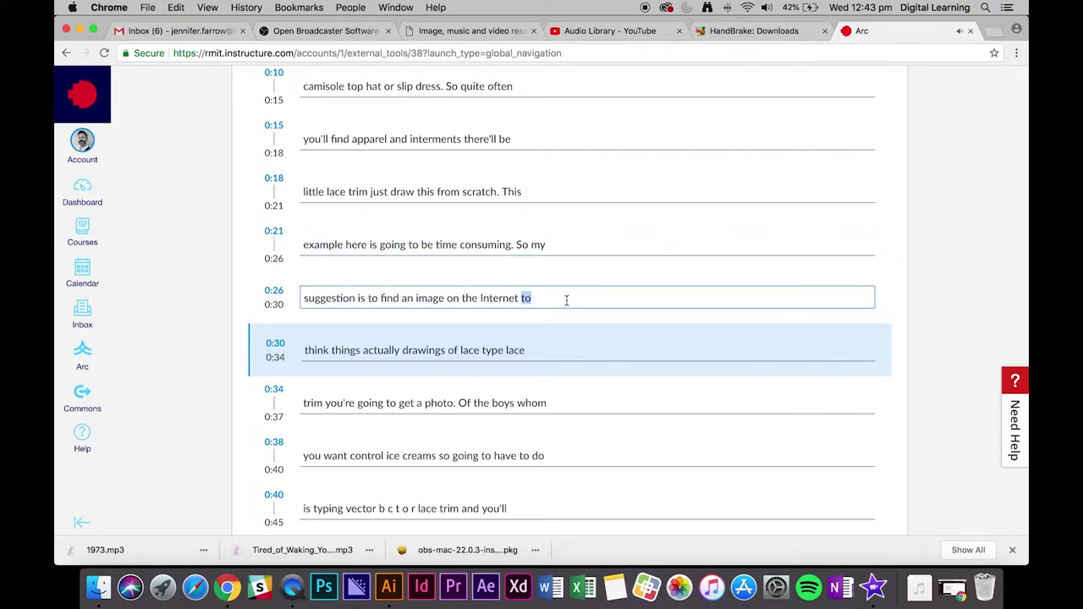
pyautogui.scroll(-3, 566, 301)
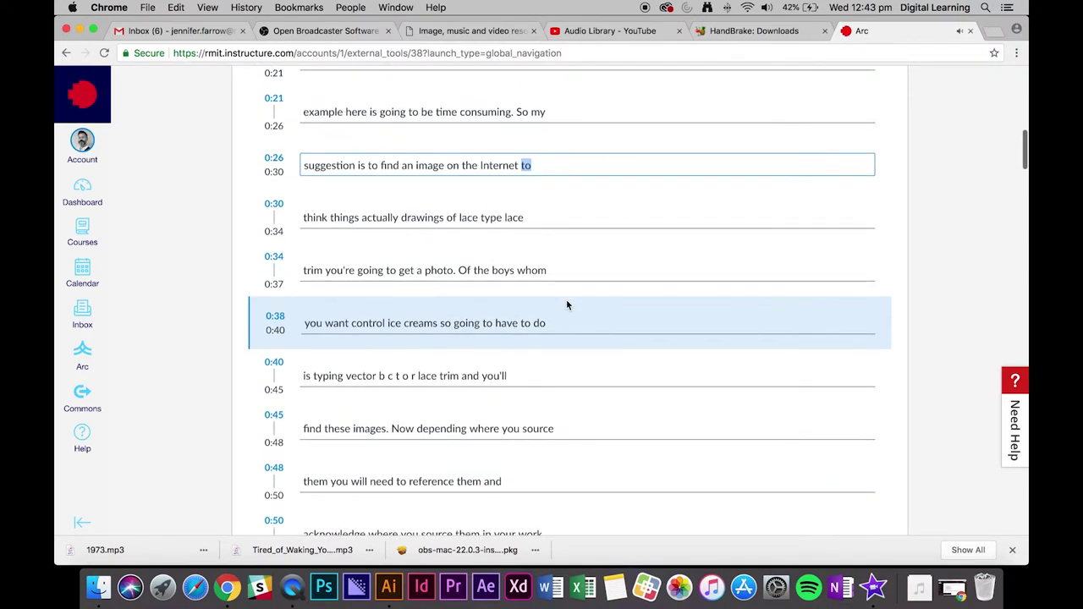
pyautogui.click(536, 269)
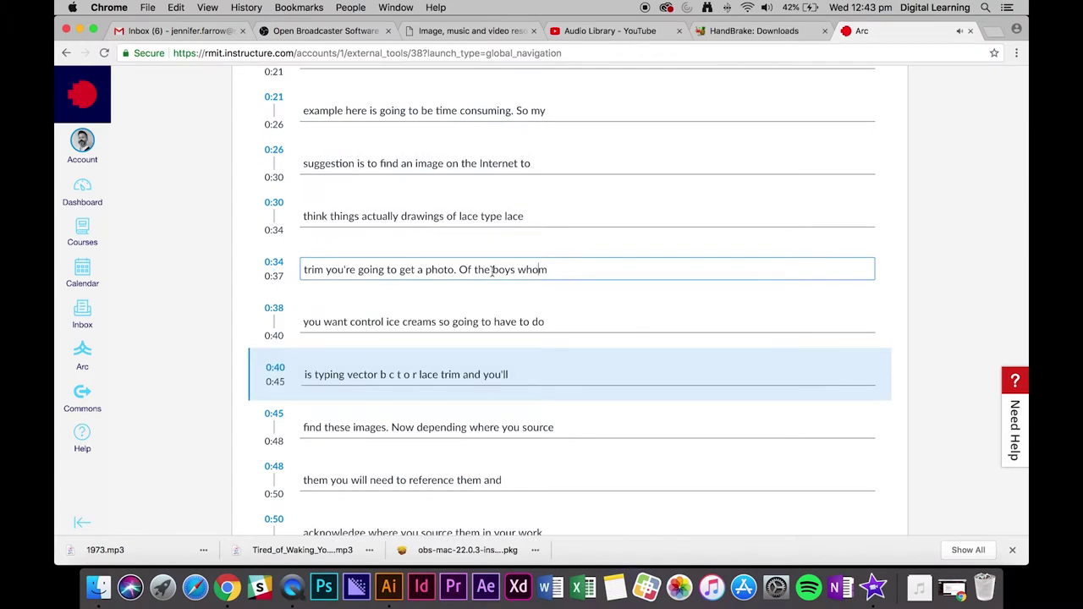
pyautogui.doubleClick(514, 214)
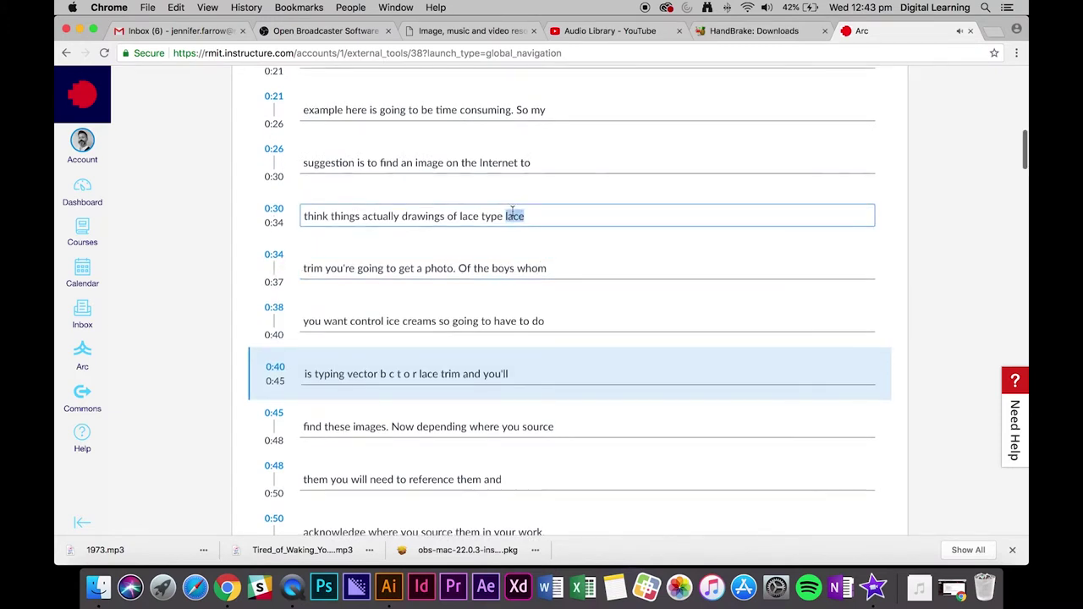
pyautogui.click(475, 263)
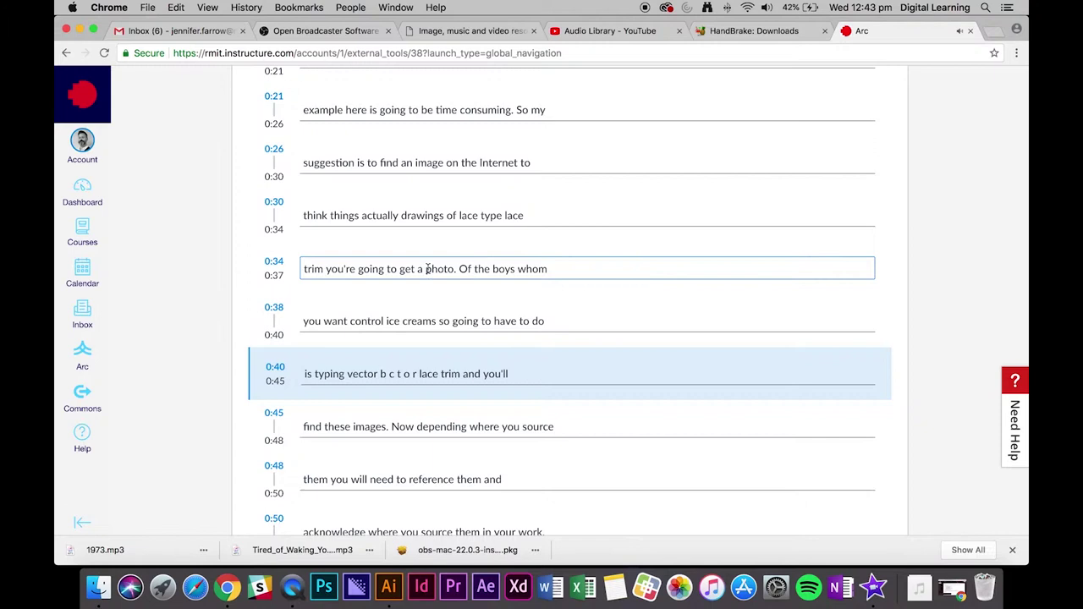
# Pause the video, rewind it to 0:27 and replay it while following the captions from there.
pyautogui.scroll(5, 330, 195)
pyautogui.scroll(5, 332, 188)
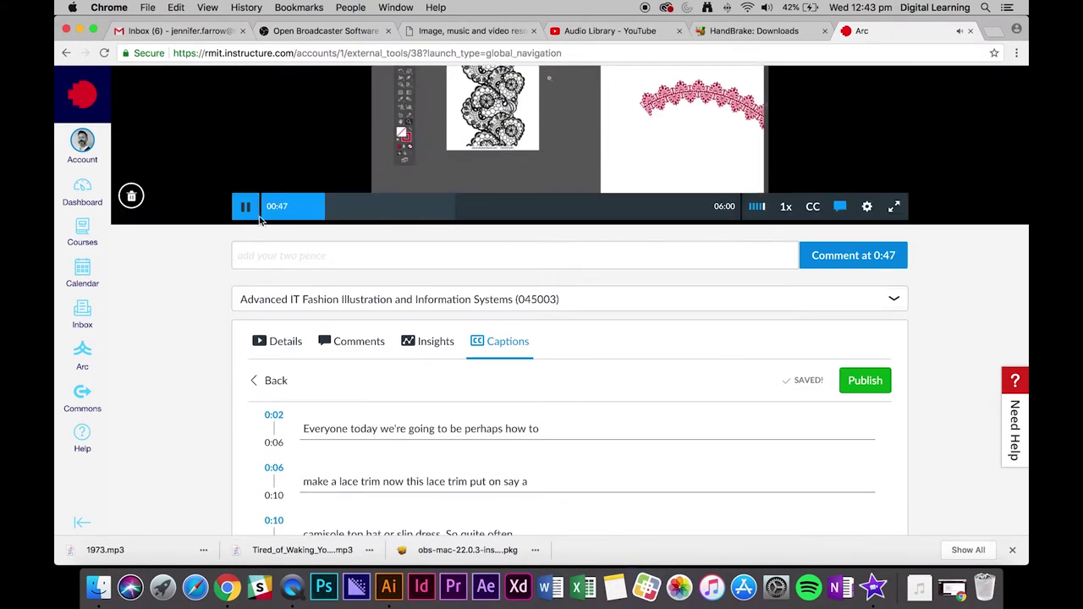
pyautogui.scroll(-10, 430, 330)
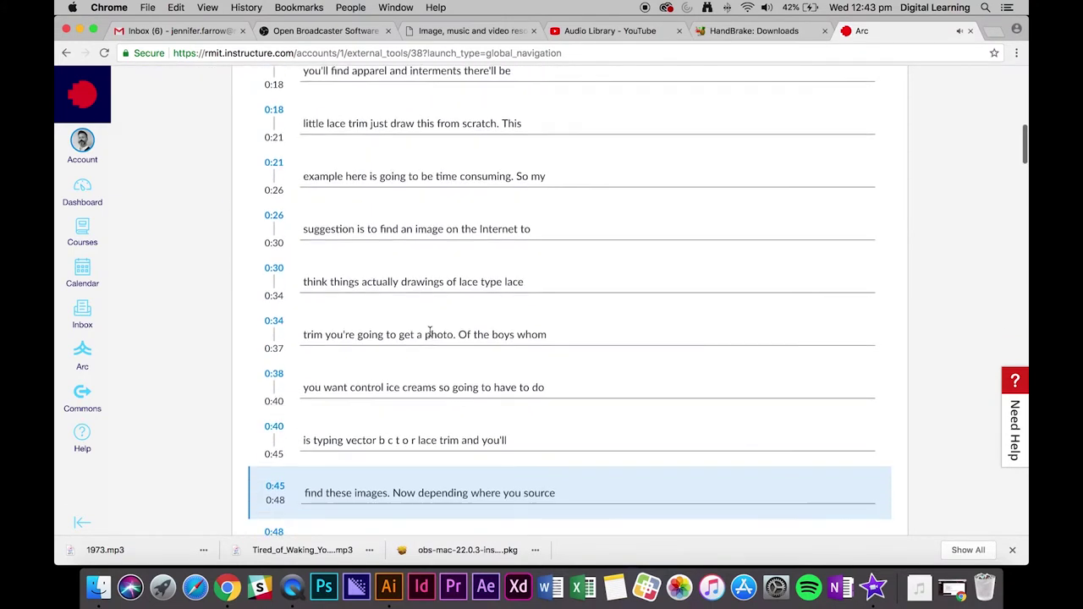
pyautogui.scroll(5, 429, 336)
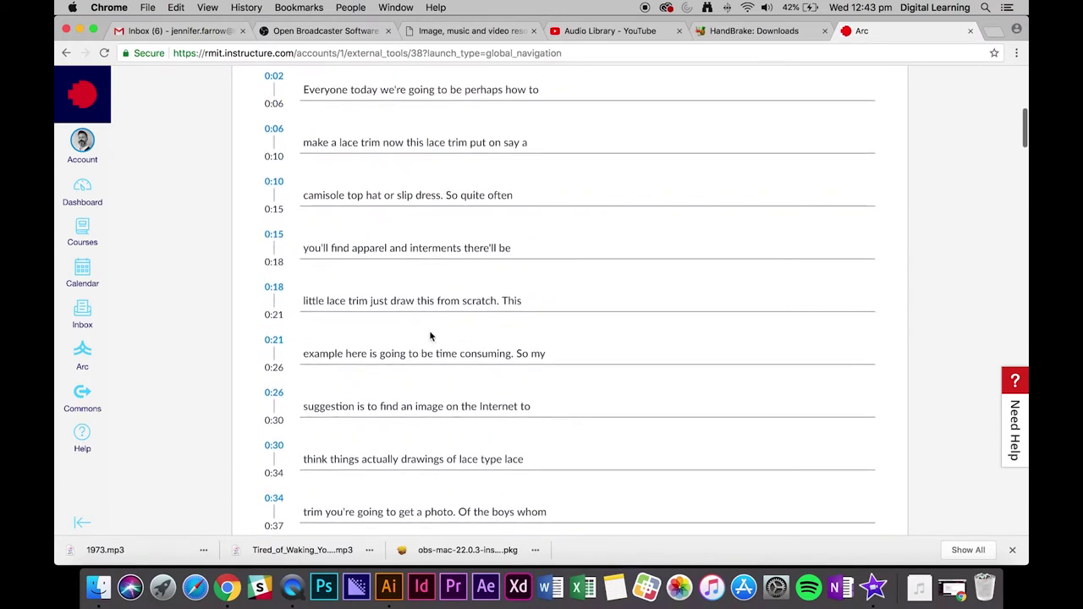
pyautogui.scroll(3, 429, 330)
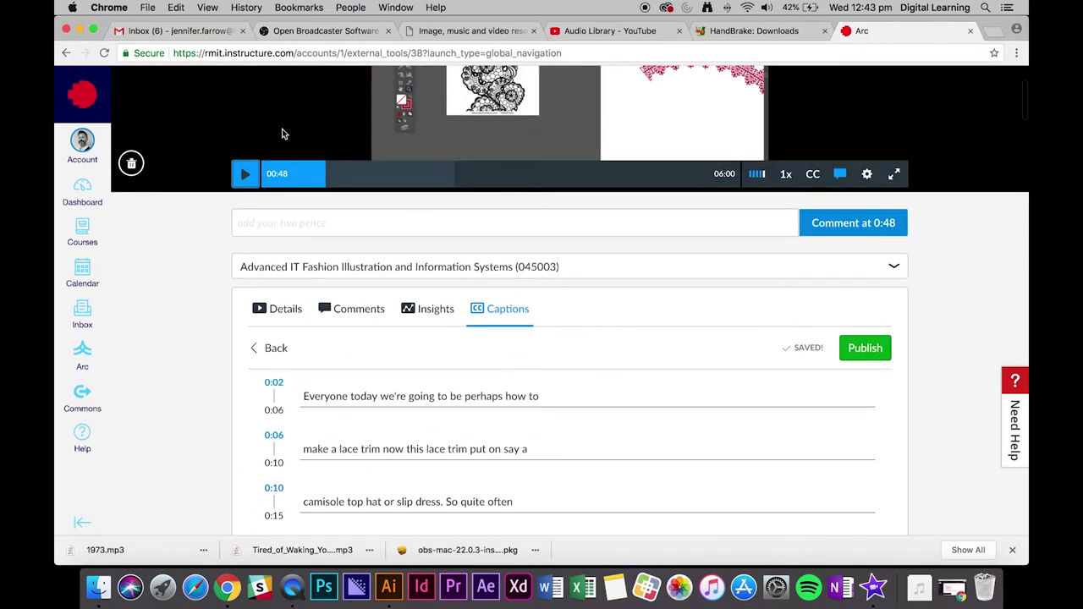
pyautogui.moveTo(317, 174); pyautogui.dragTo(299, 173)
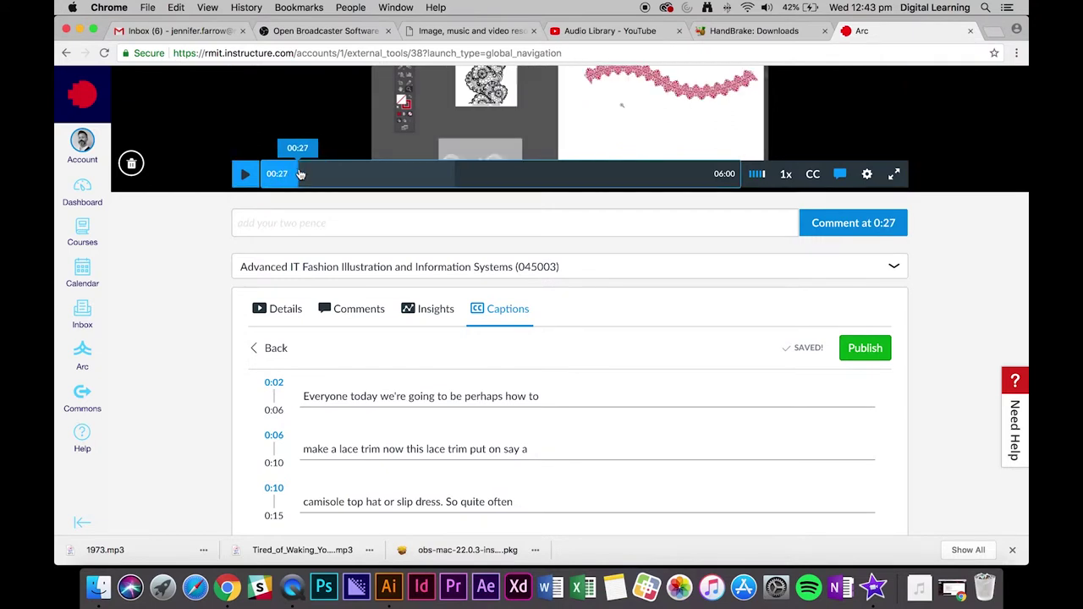
pyautogui.click(244, 173)
pyautogui.scroll(-3, 447, 285)
pyautogui.scroll(-5, 449, 285)
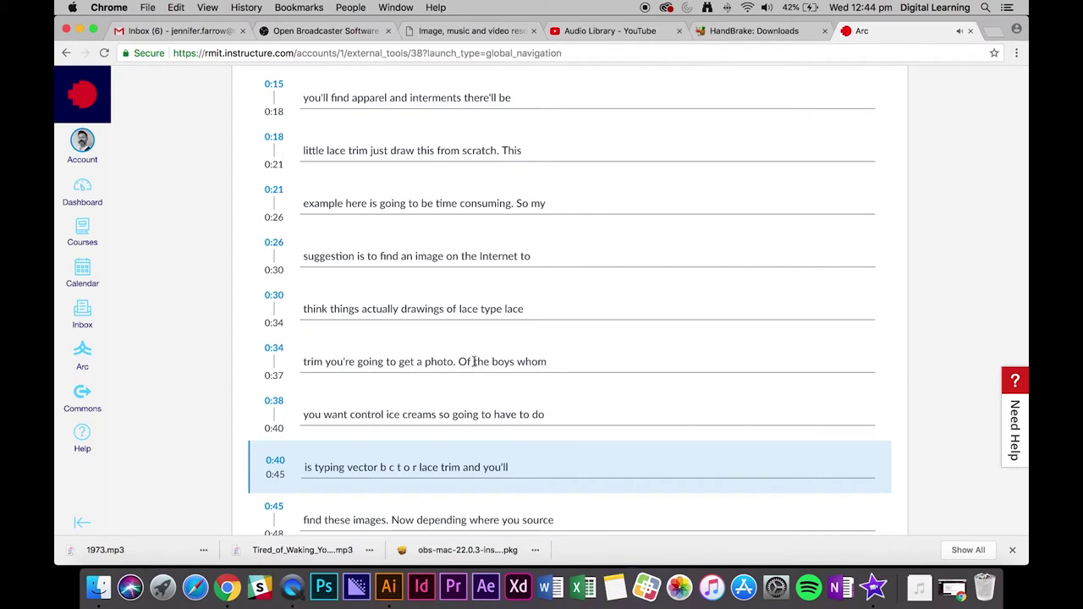
# Correct the caption that starts at 0:34 to read "trim you're going to get a photo of lace trim".
pyautogui.moveTo(474, 362); pyautogui.dragTo(578, 348)
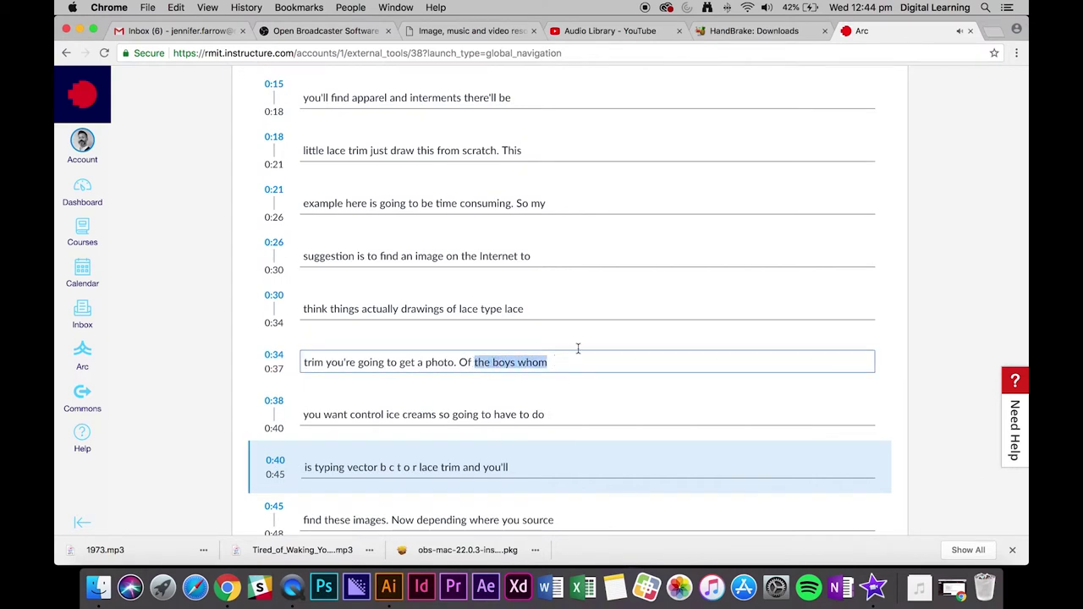
pyautogui.press('BackSpace')
pyautogui.press('BackSpace')
pyautogui.press('BackSpace')
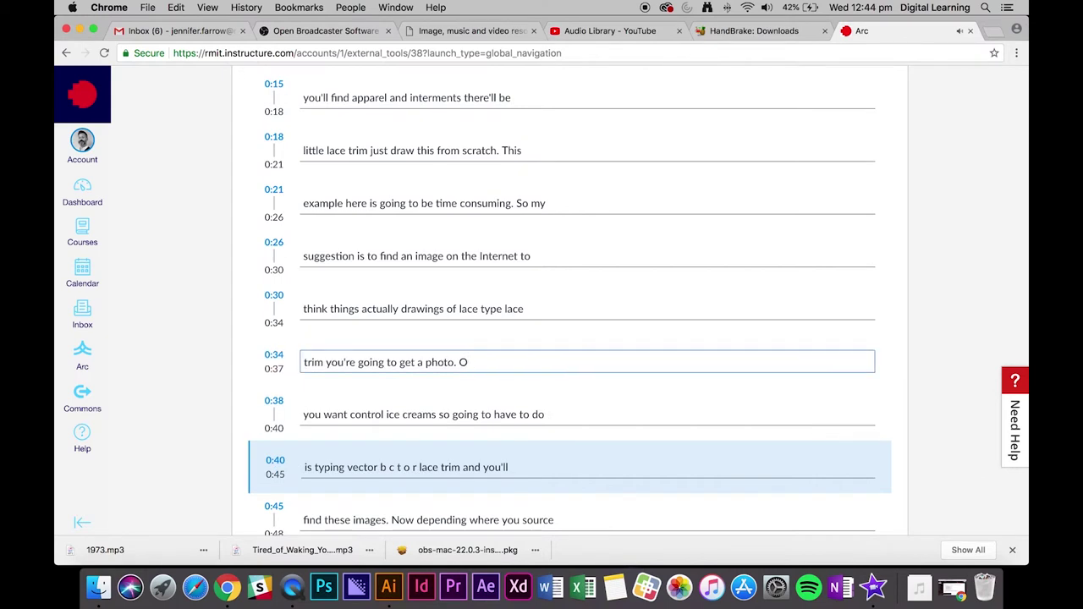
pyautogui.write('of lace trim')
pyautogui.click(565, 291)
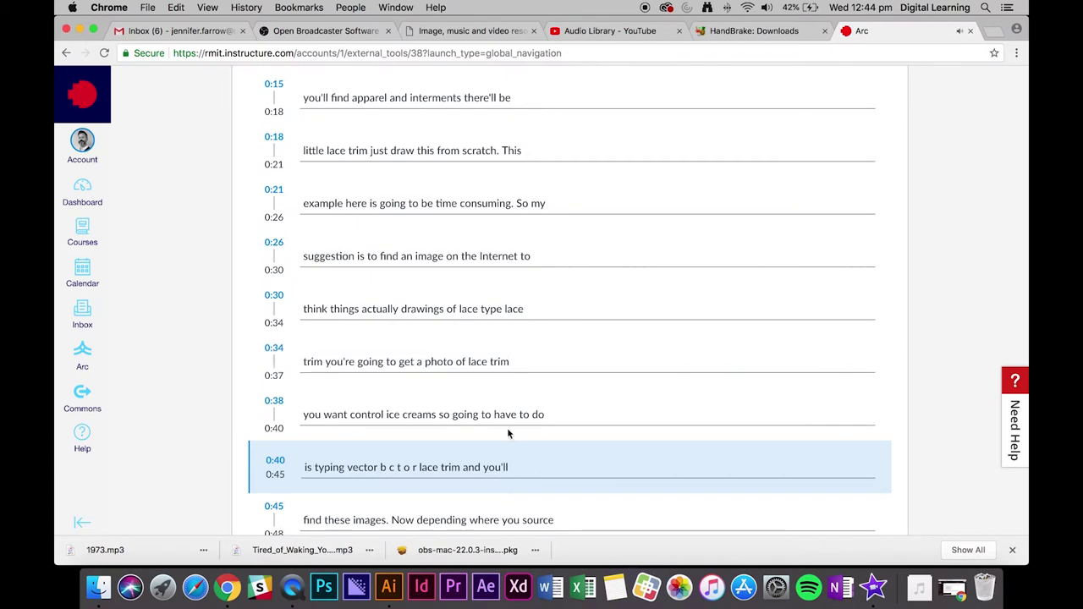
# Pause the video and look through the rest of the captions down to the last one at 5:56.
pyautogui.scroll(10, 508, 433)
pyautogui.scroll(-3, 409, 188)
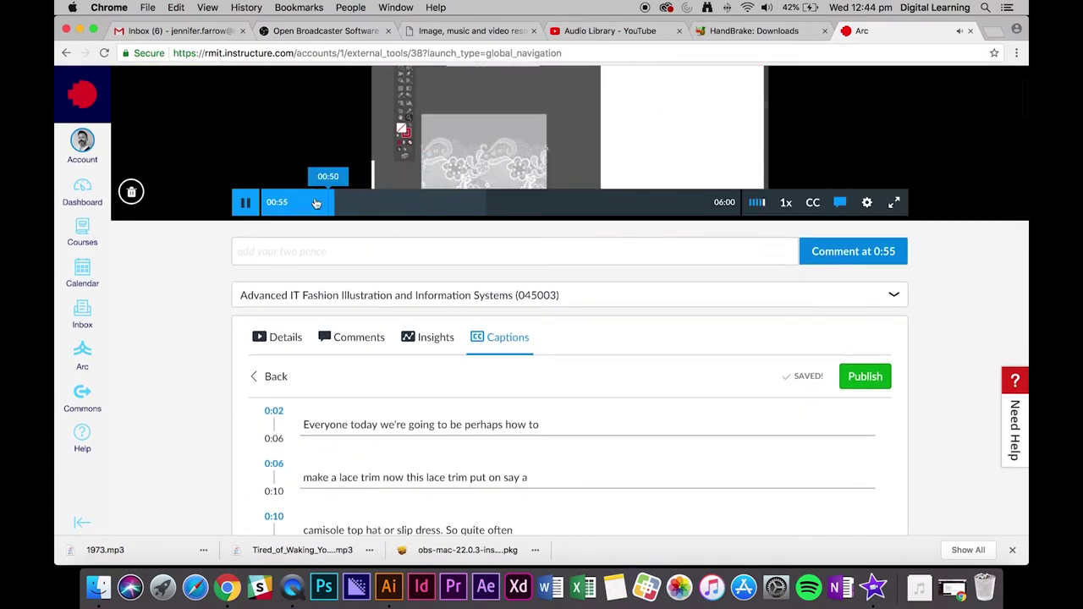
pyautogui.click(248, 203)
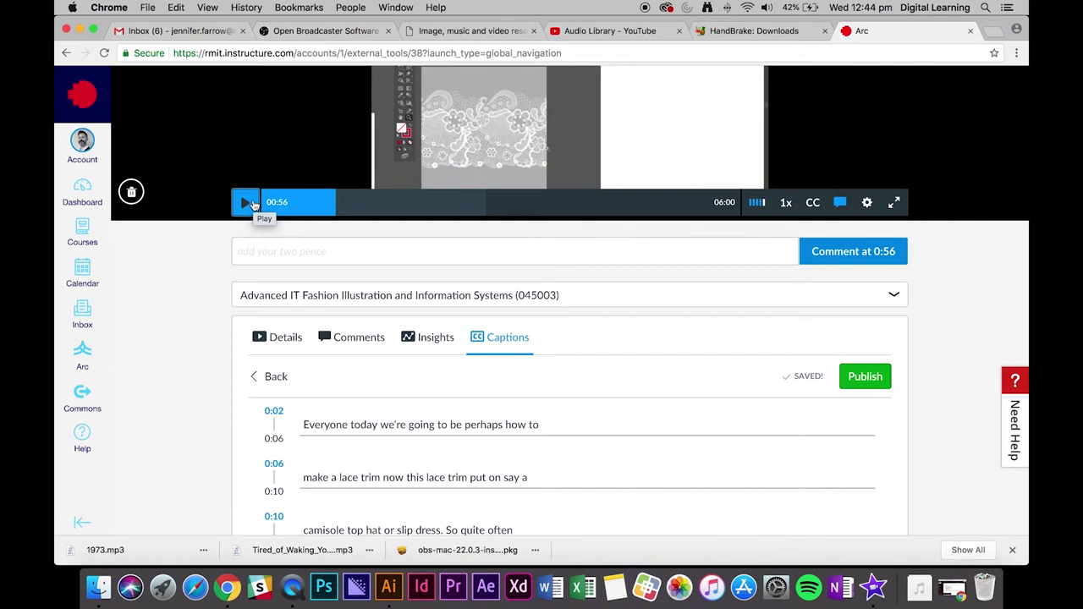
pyautogui.scroll(-2, 539, 511)
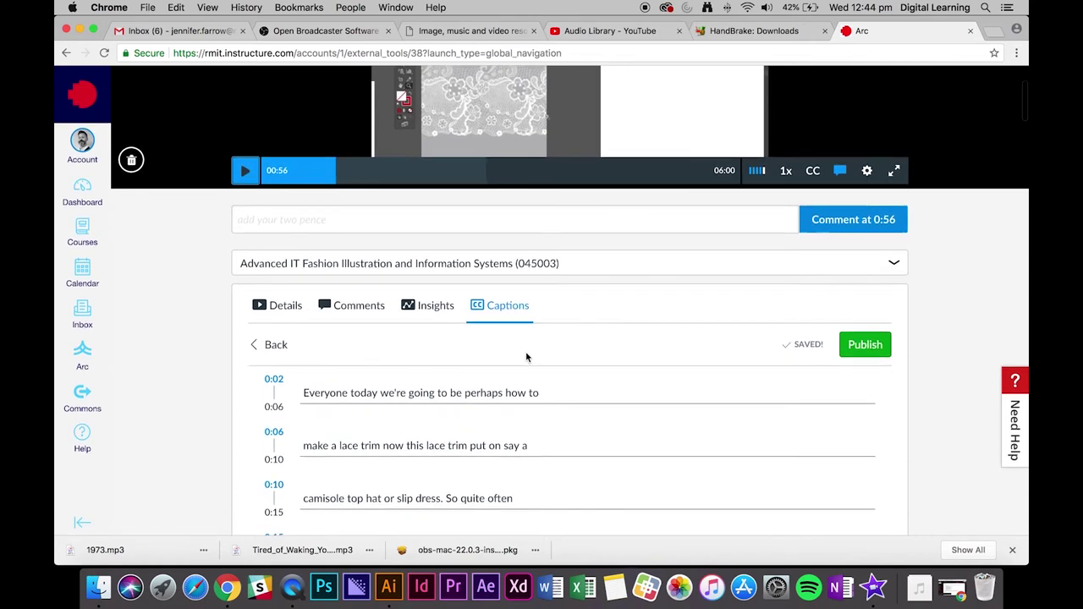
pyautogui.scroll(-20, 526, 357)
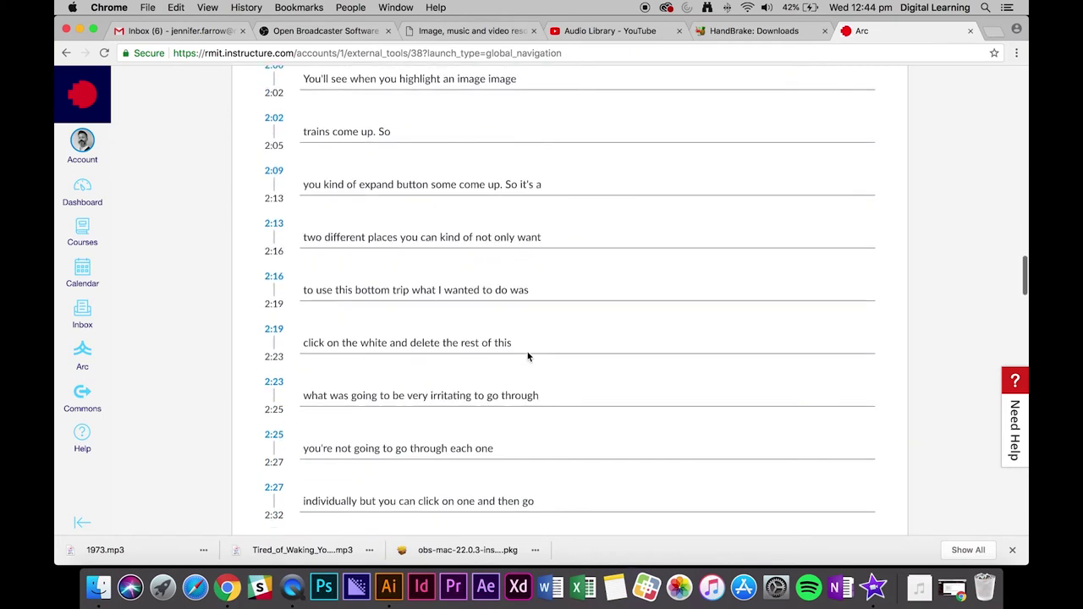
pyautogui.scroll(-20, 528, 356)
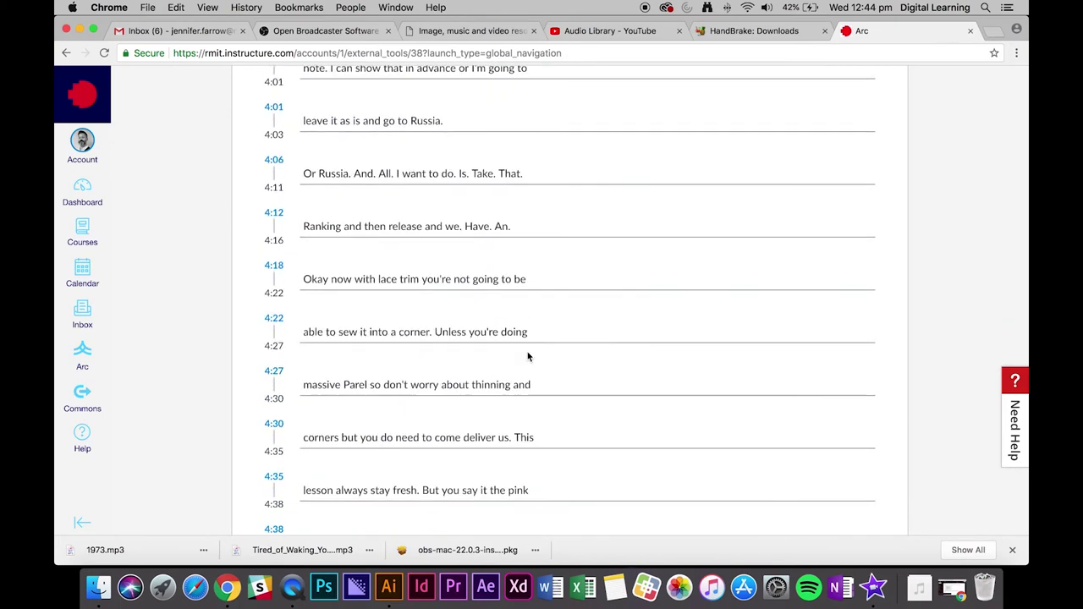
pyautogui.scroll(-20, 528, 356)
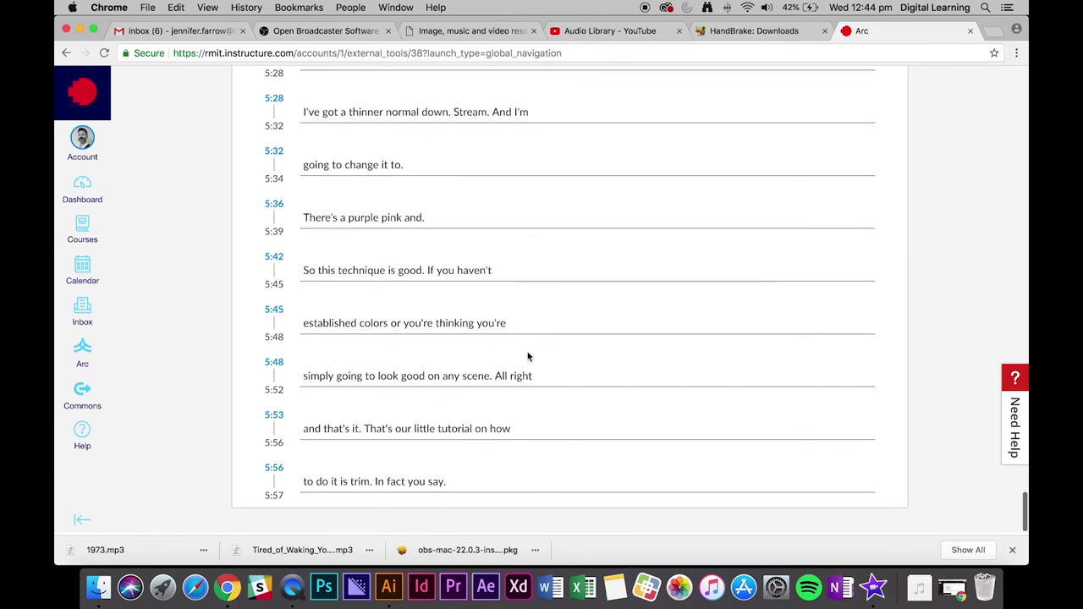
pyautogui.scroll(-1, 528, 356)
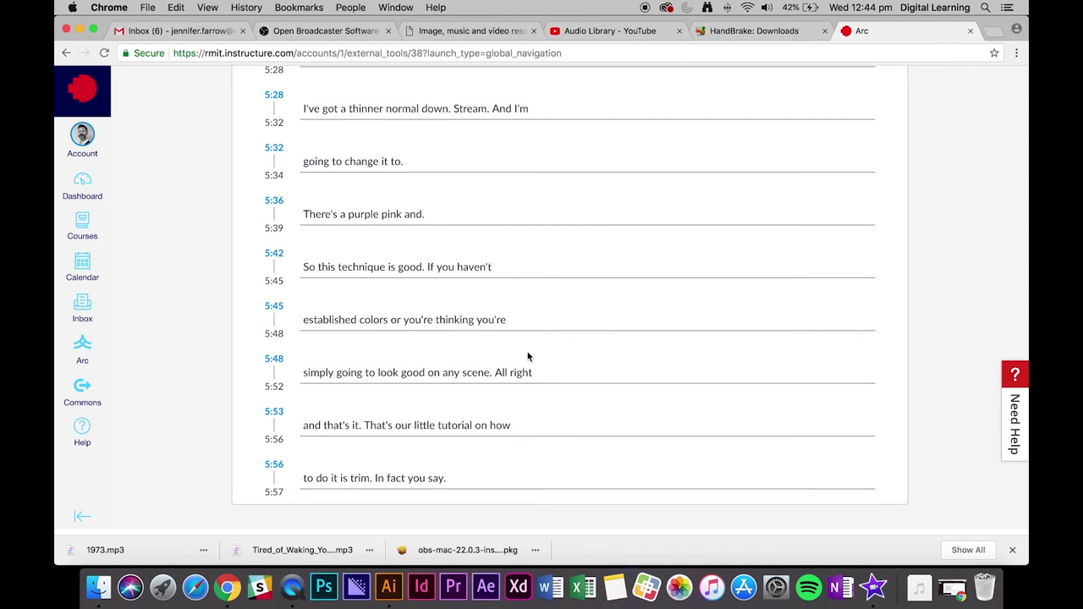
# Publish the edited English captions and open the list of actions available for them.
pyautogui.scroll(20, 619, 250)
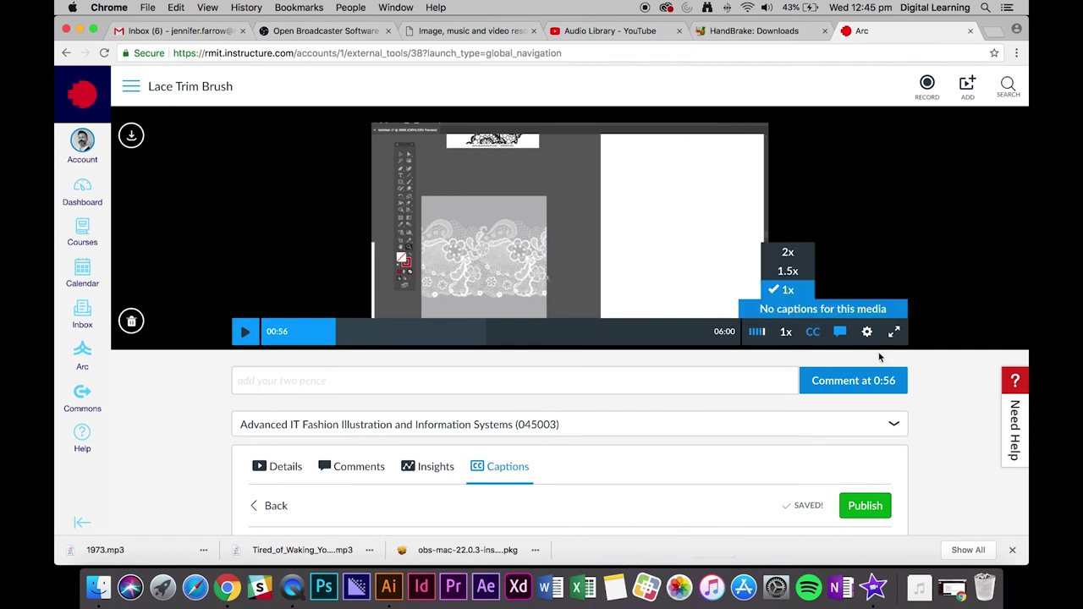
pyautogui.click(873, 511)
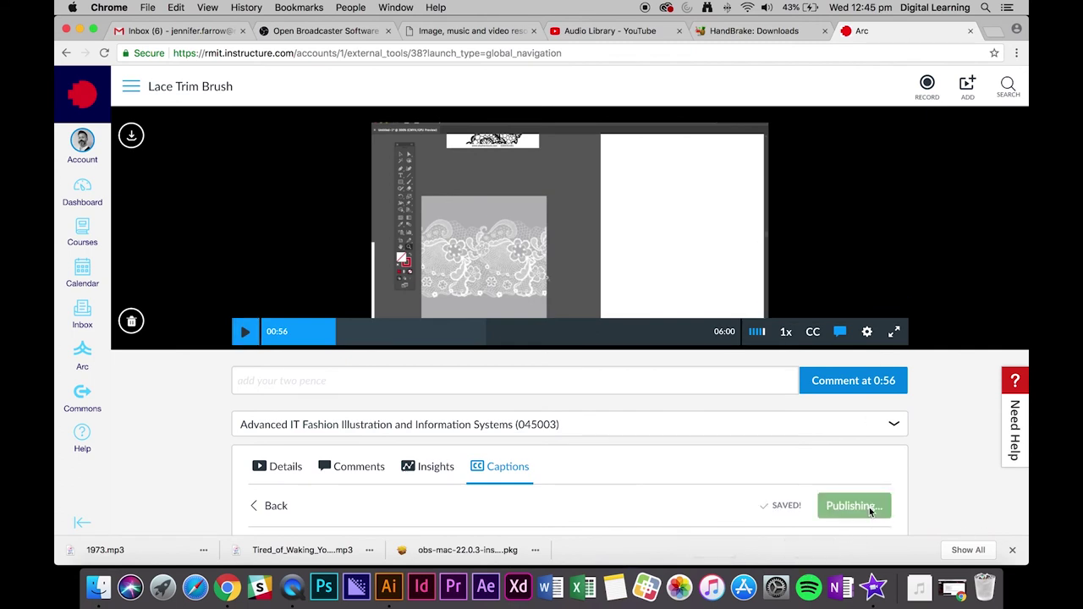
pyautogui.scroll(-3, 982, 424)
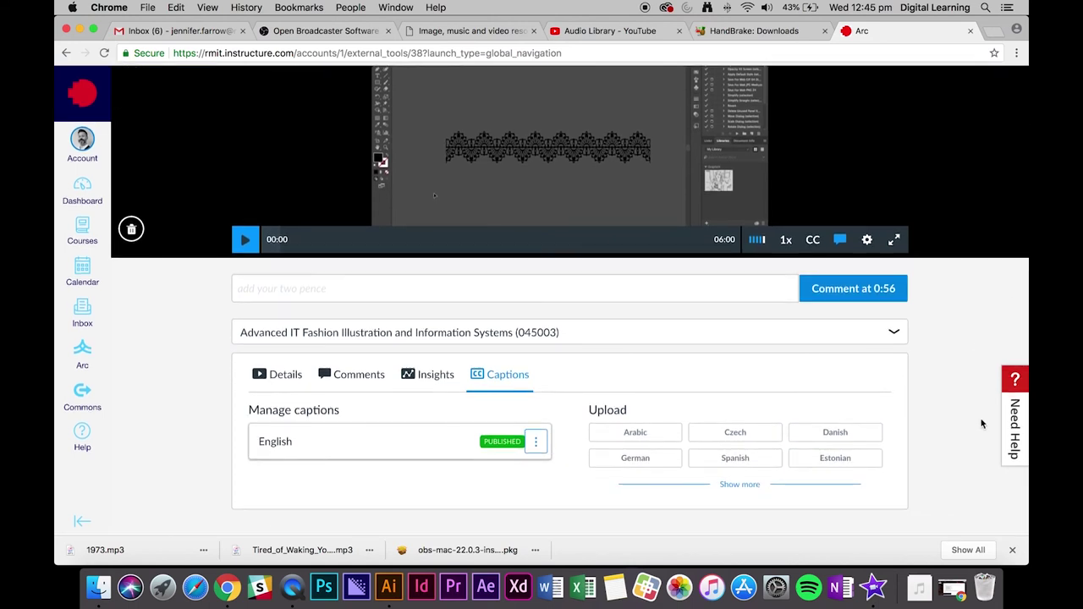
pyautogui.click(536, 441)
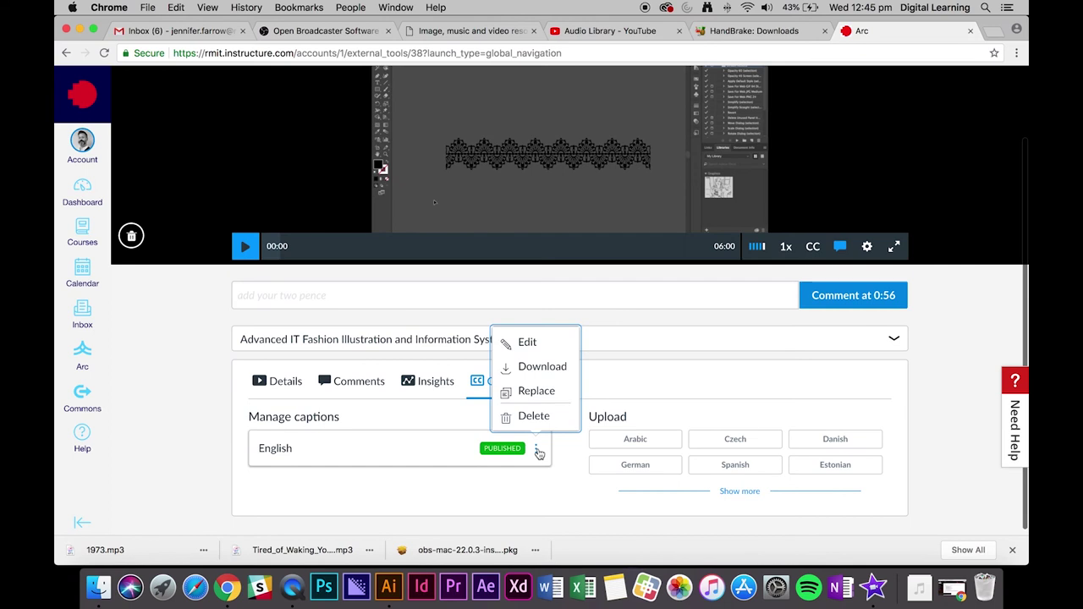